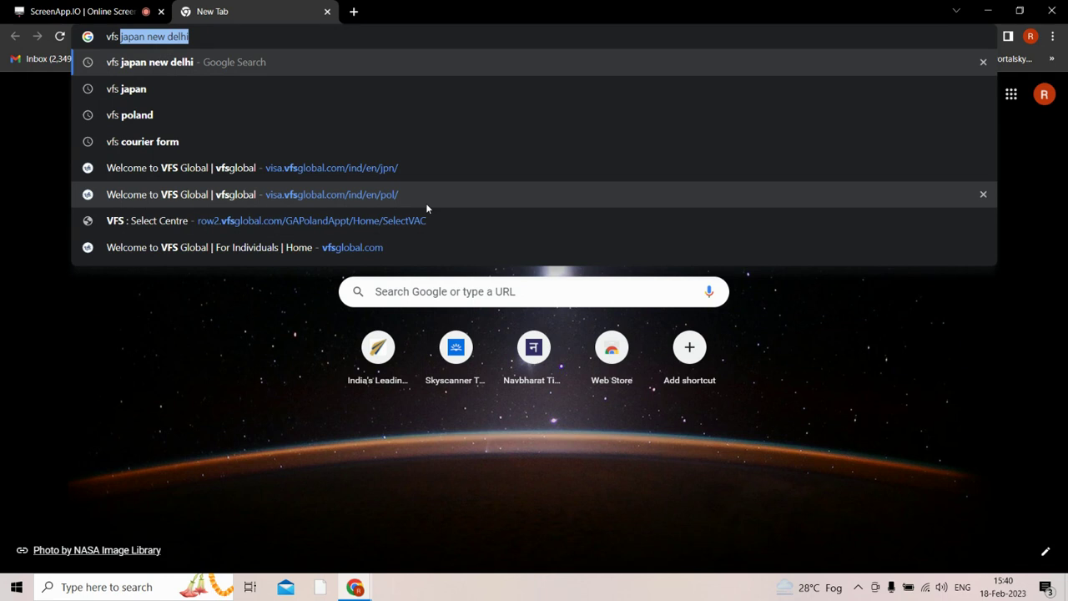
Search Google for 'vfs japan new delhi' and open the VFS Global Japan visa site.
{"action": "key", "text": "Return"}
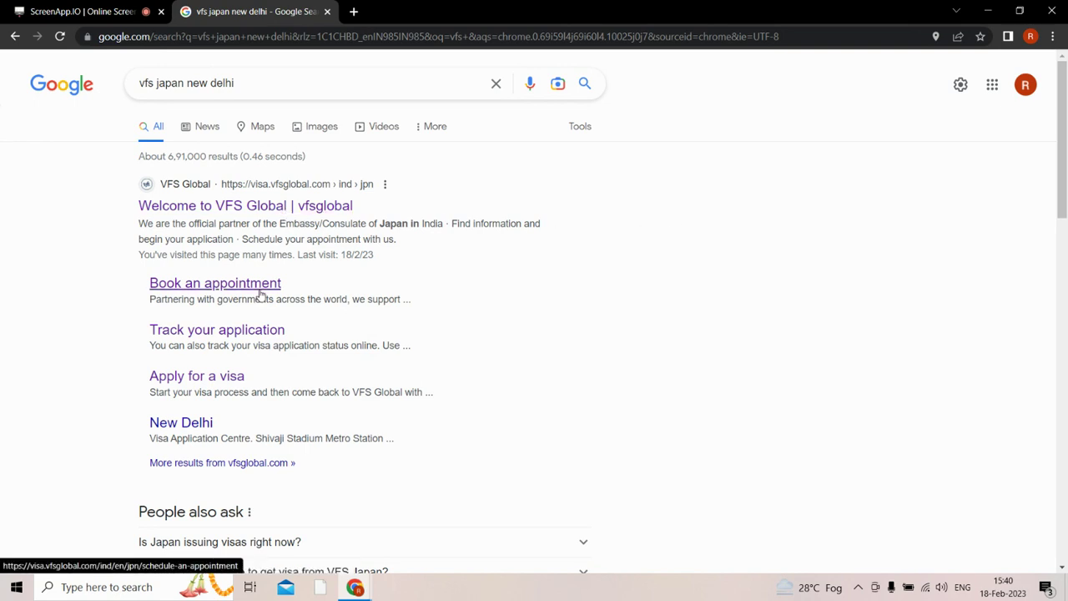
{"action": "left_click", "coordinate": [283, 209]}
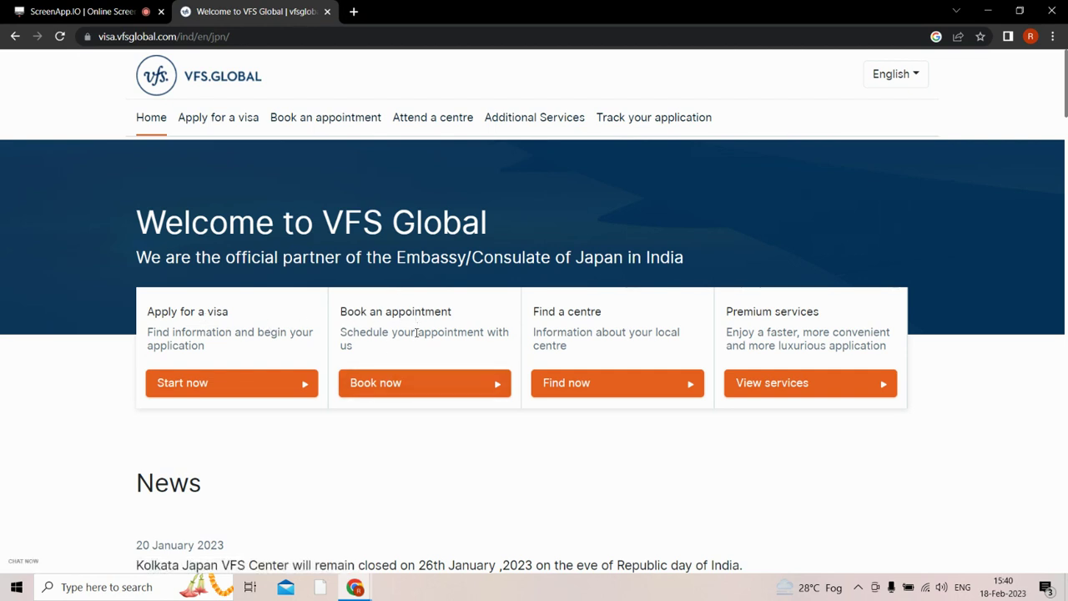
Go from the Japan site's booking information to the Appointment Login form in a new tab.
{"action": "left_click", "coordinate": [431, 387]}
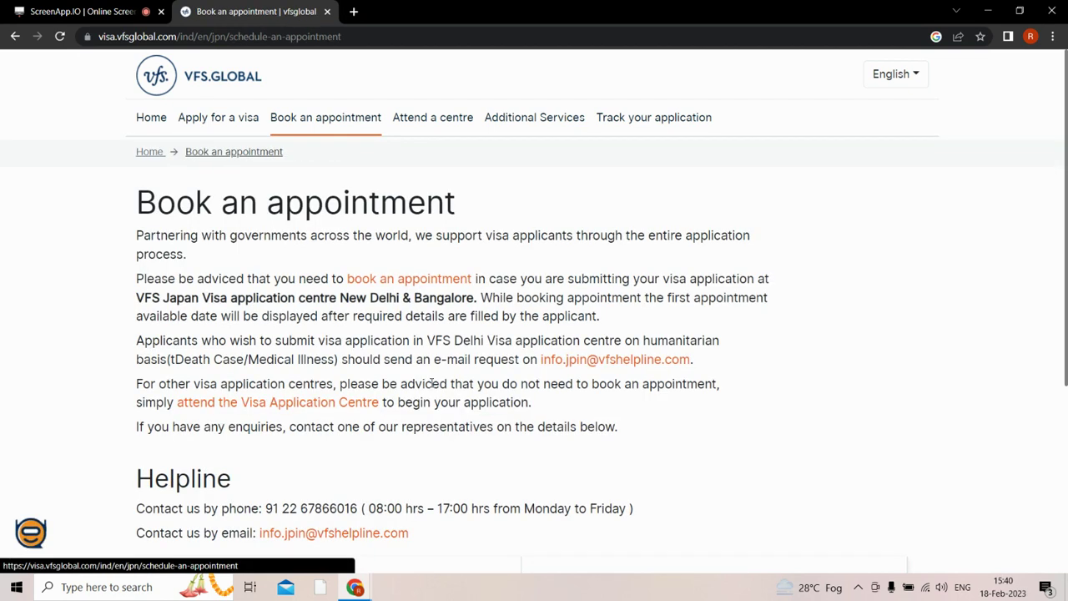
{"action": "scroll", "coordinate": [431, 387], "scroll_direction": "down", "scroll_amount": 1}
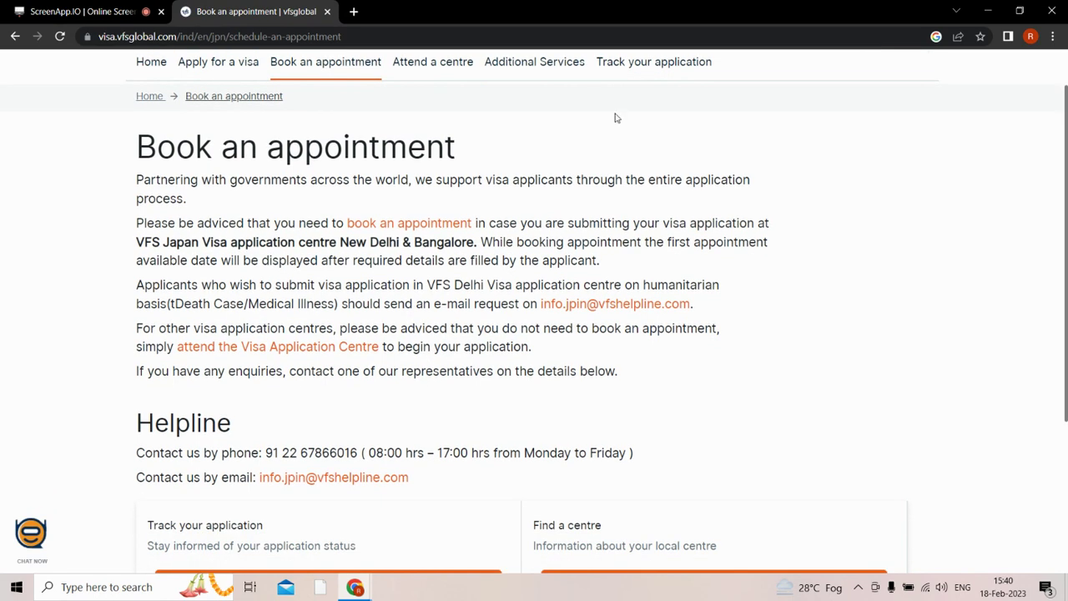
{"action": "left_click", "coordinate": [398, 221]}
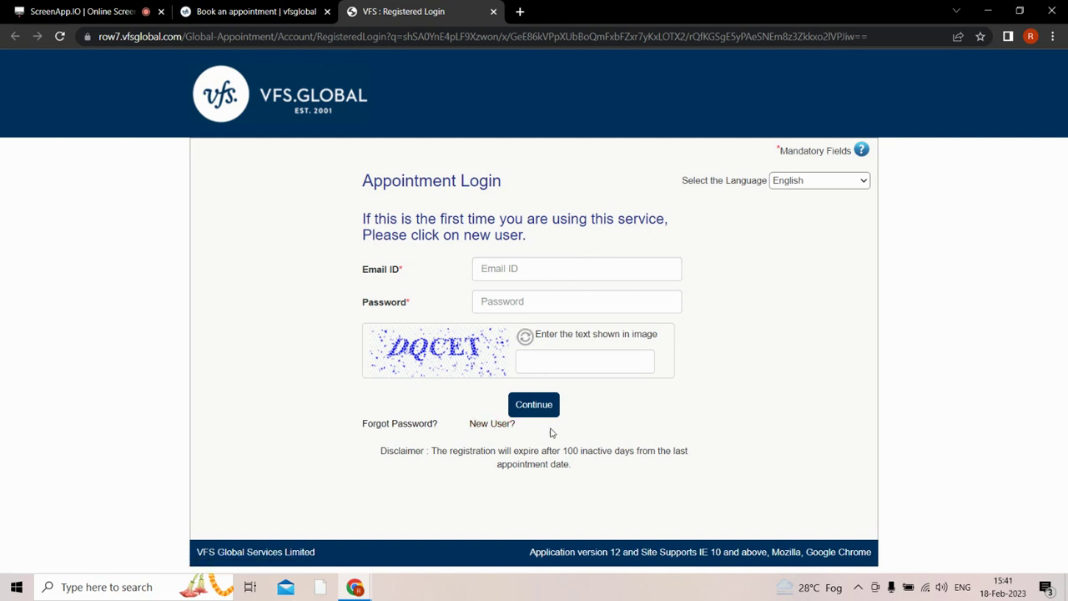
{"action": "left_click", "coordinate": [530, 272]}
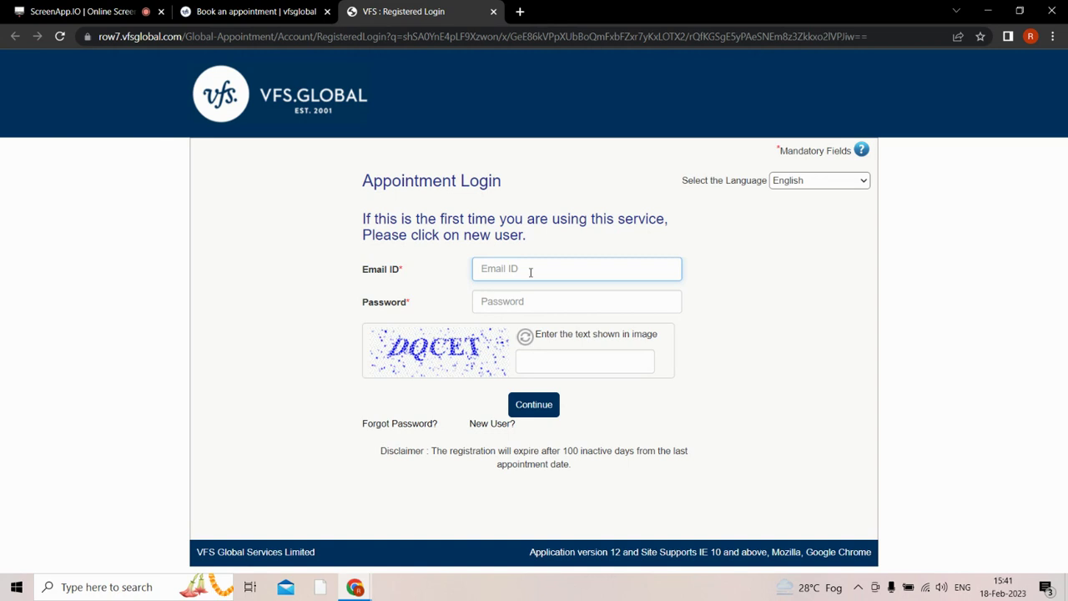
Sign in with the account e-mail, password and captcha text, then start Schedule Appointment.
{"action": "key", "text": "Tab"}
{"action": "type", "text": "•"}
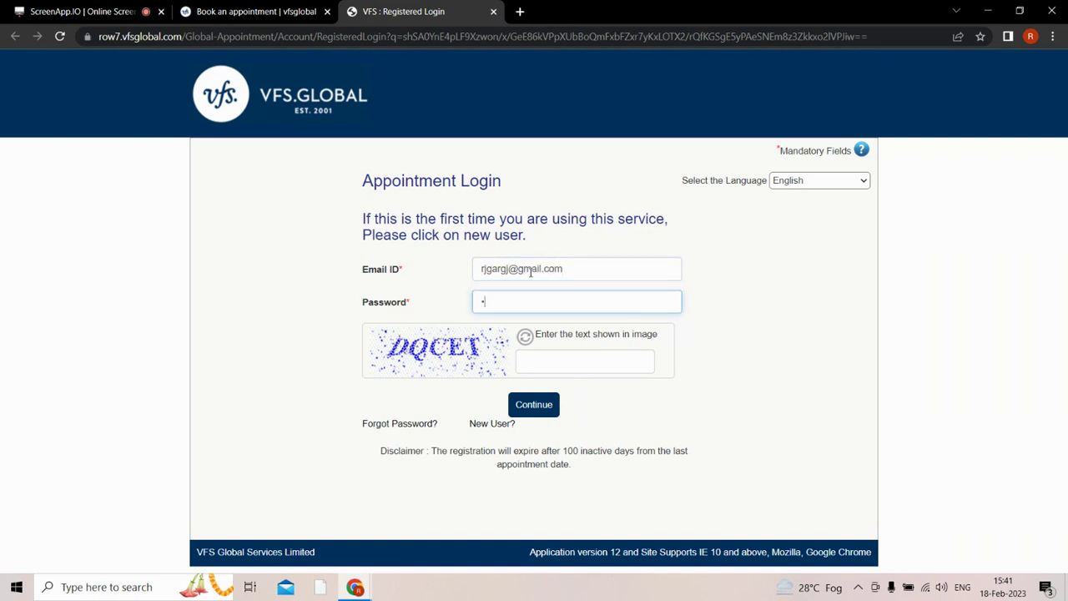
{"action": "type", "text": "•••••••••"}
{"action": "key", "text": "Tab"}
{"action": "type", "text": "DQCET"}
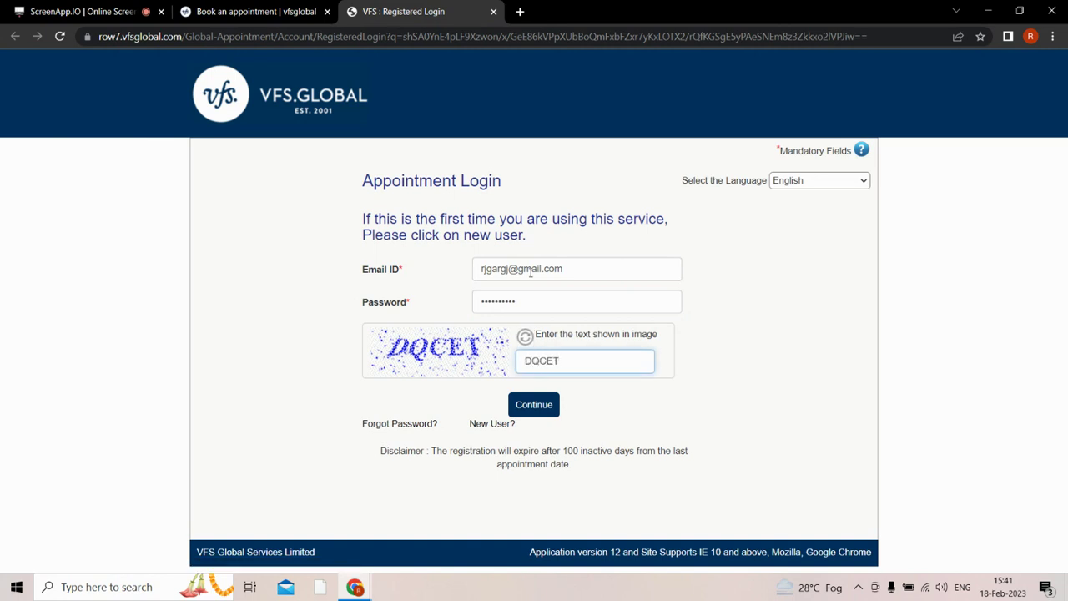
{"action": "left_click", "coordinate": [532, 404]}
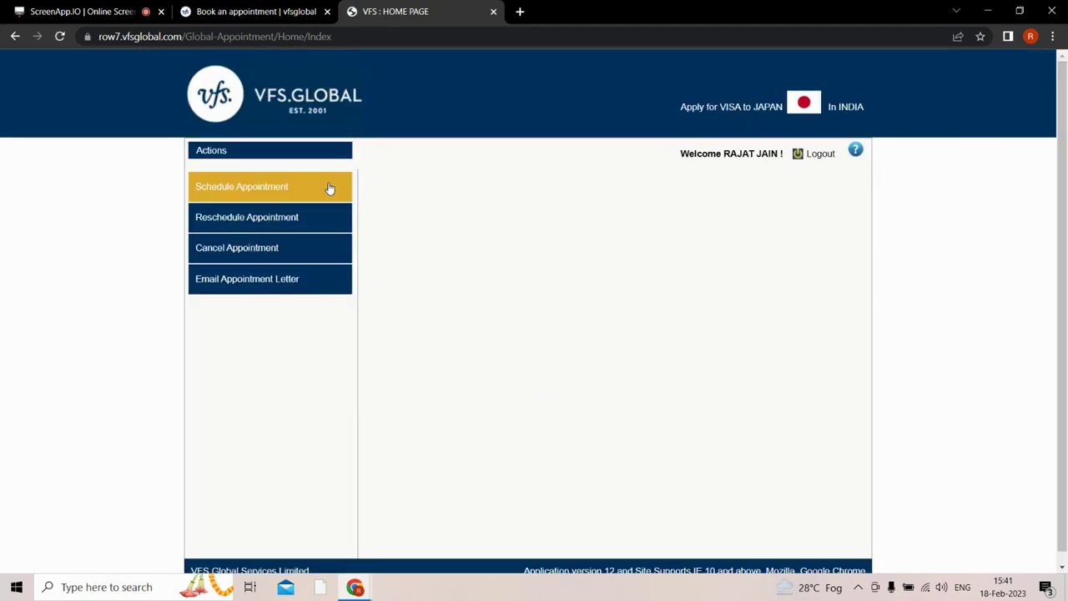
{"action": "left_click", "coordinate": [266, 192]}
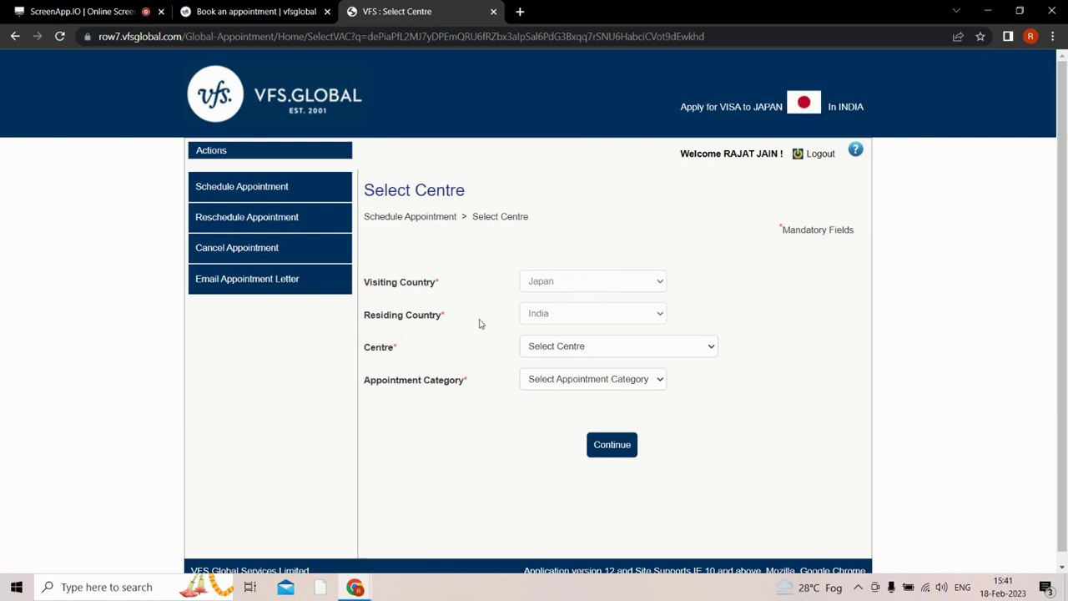
Choose New Delhi centre and Tourist category, check the earliest available date, and continue.
{"action": "scroll", "coordinate": [1063, 179], "scroll_direction": "down", "scroll_amount": 1}
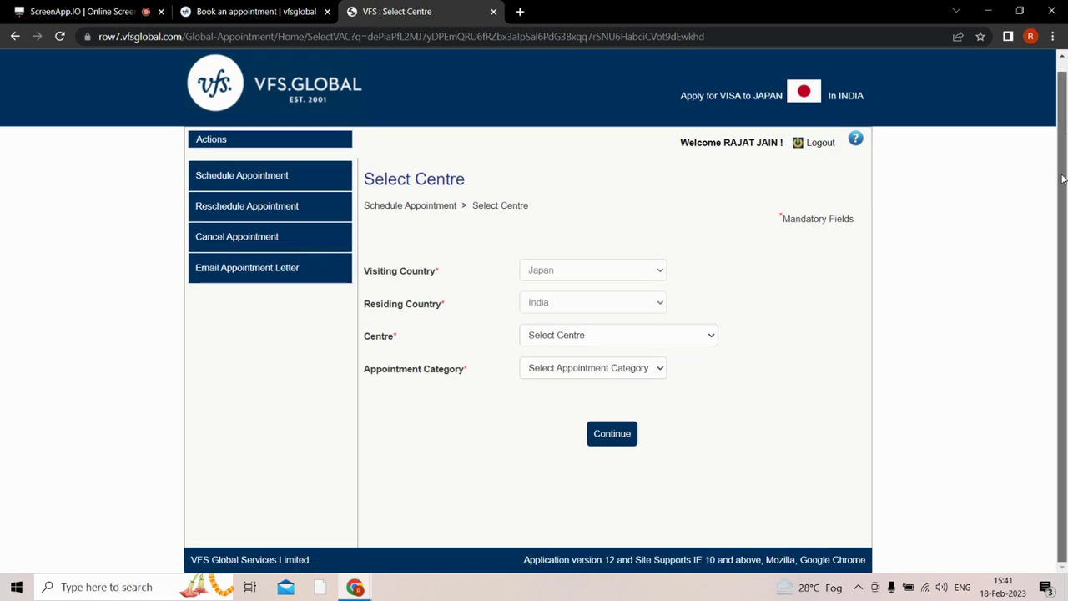
{"action": "left_click", "coordinate": [587, 337]}
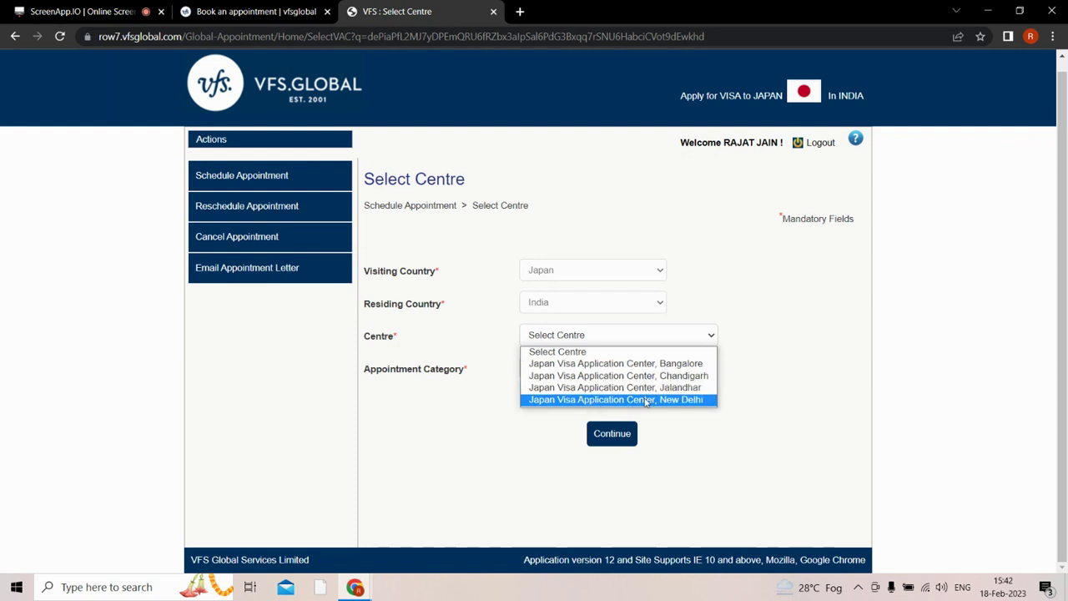
{"action": "left_click", "coordinate": [645, 400]}
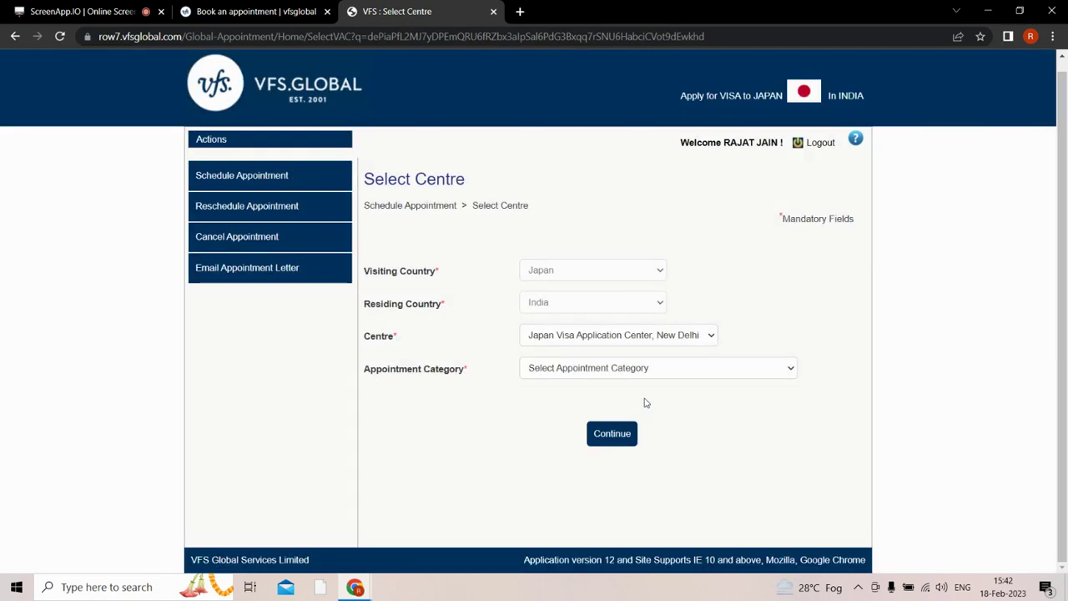
{"action": "left_click", "coordinate": [632, 376]}
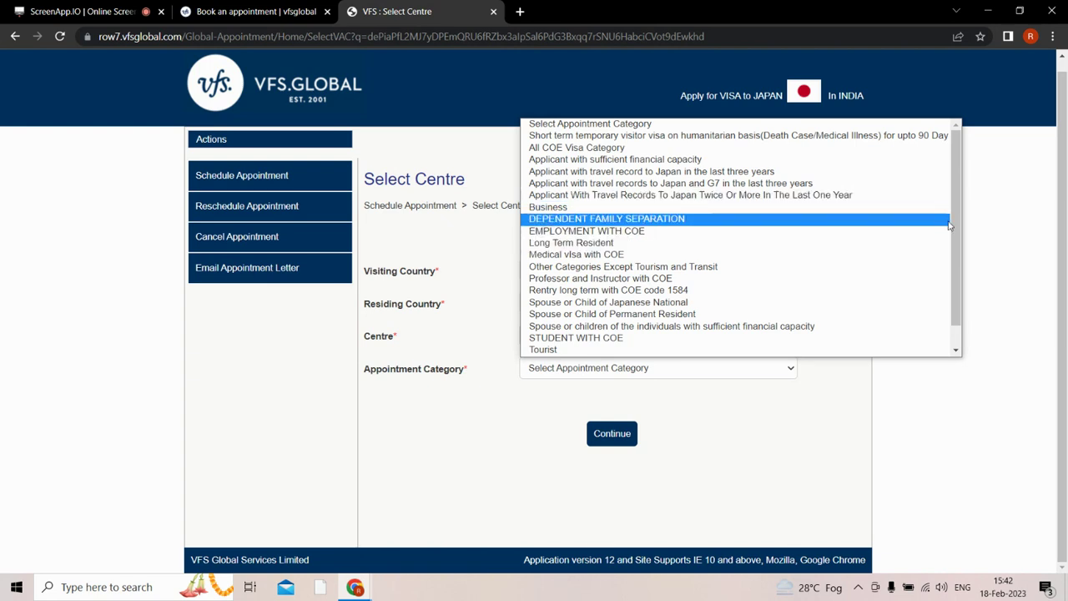
{"action": "left_click_drag", "start_coordinate": [951, 230], "coordinate": [952, 252]}
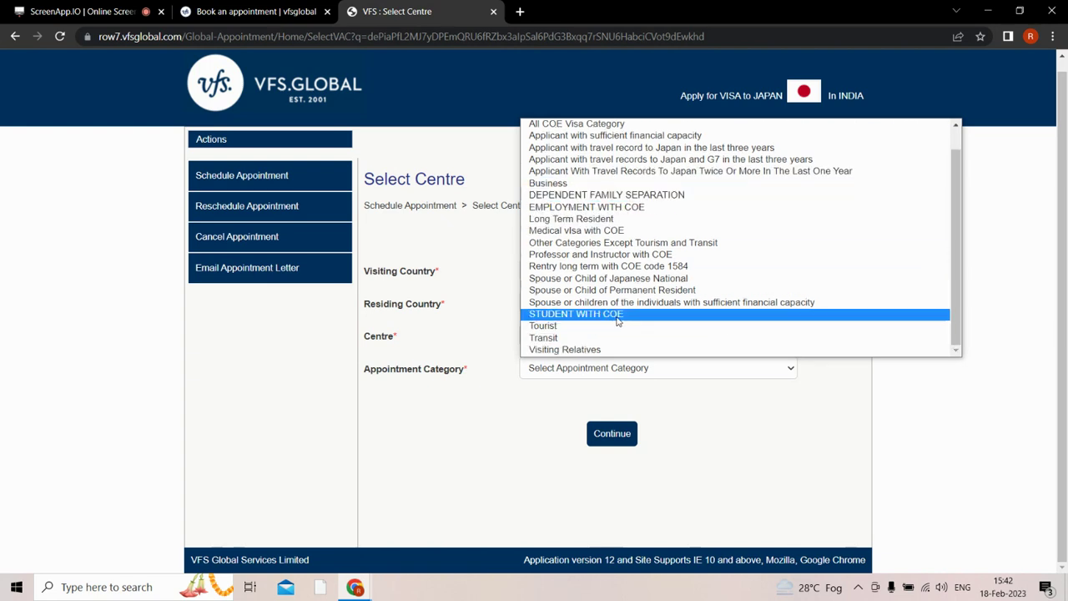
{"action": "left_click", "coordinate": [561, 326]}
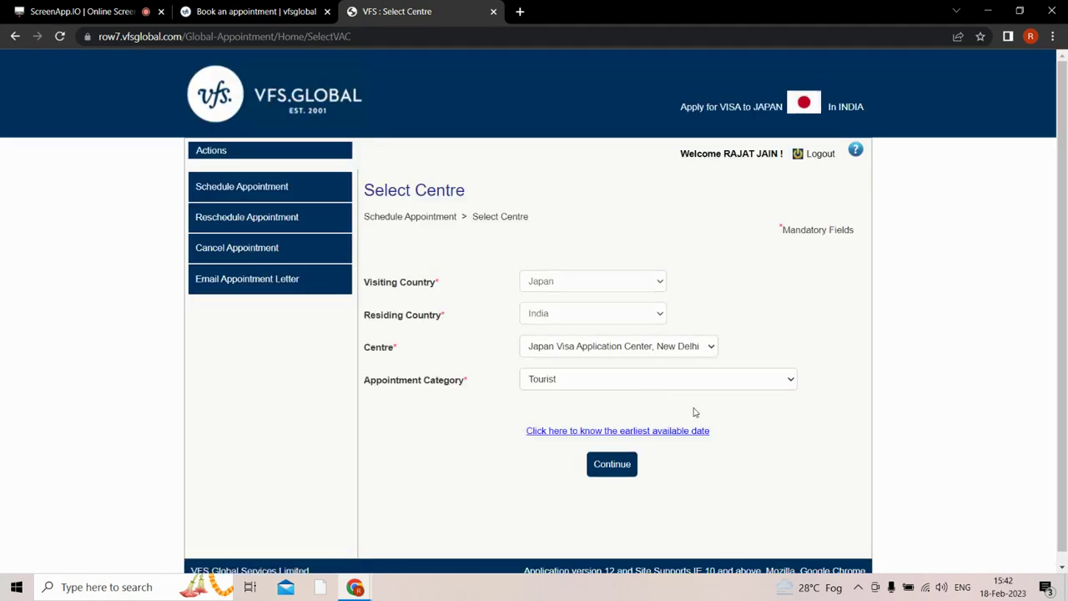
{"action": "left_click", "coordinate": [658, 432]}
{"action": "left_click", "coordinate": [625, 468]}
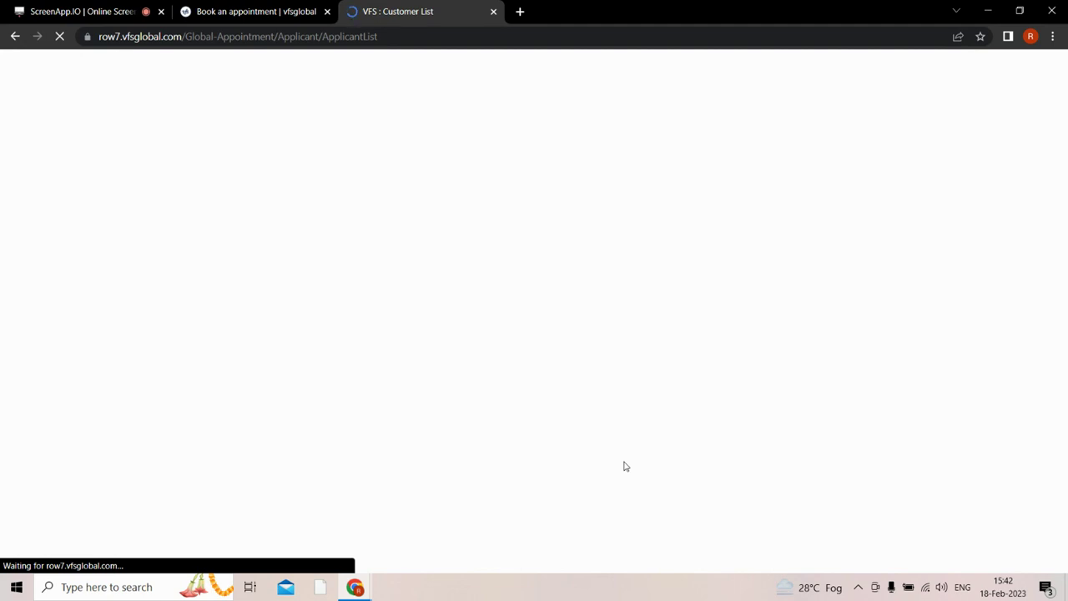
Add a new applicant, entering the passport number, date of birth and passport expiry date.
{"action": "left_click", "coordinate": [811, 276]}
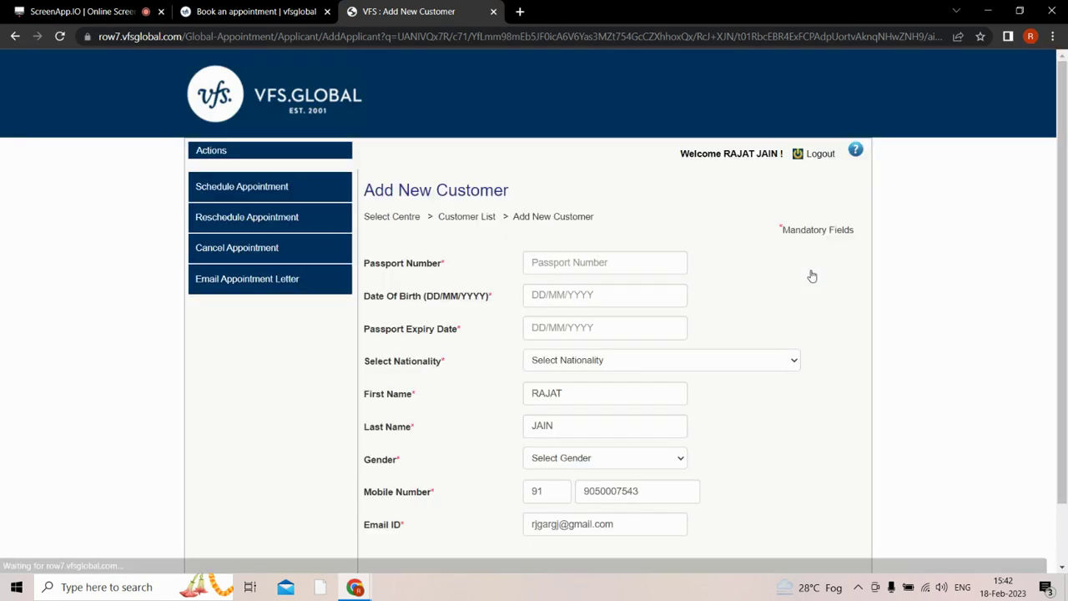
{"action": "scroll", "coordinate": [1067, 149], "scroll_direction": "down", "scroll_amount": 1}
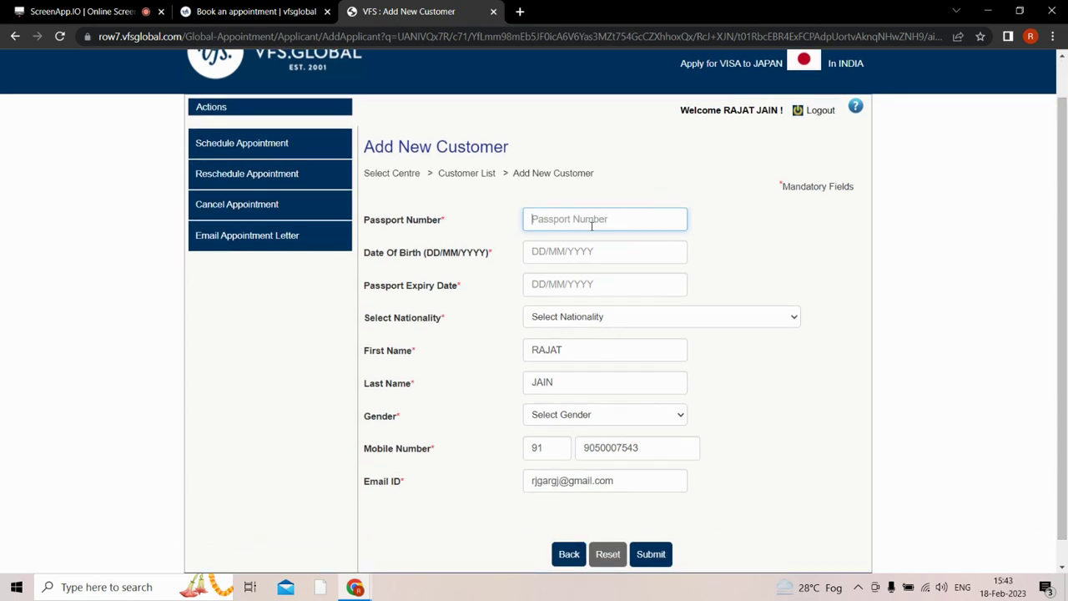
{"action": "key", "text": "Tab"}
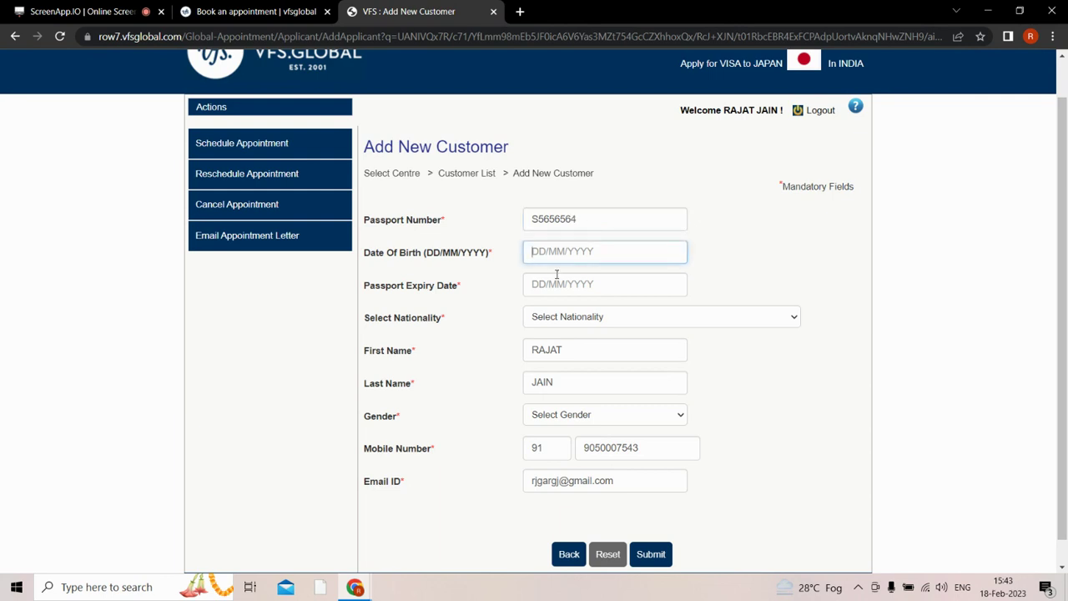
{"action": "left_click", "coordinate": [557, 275]}
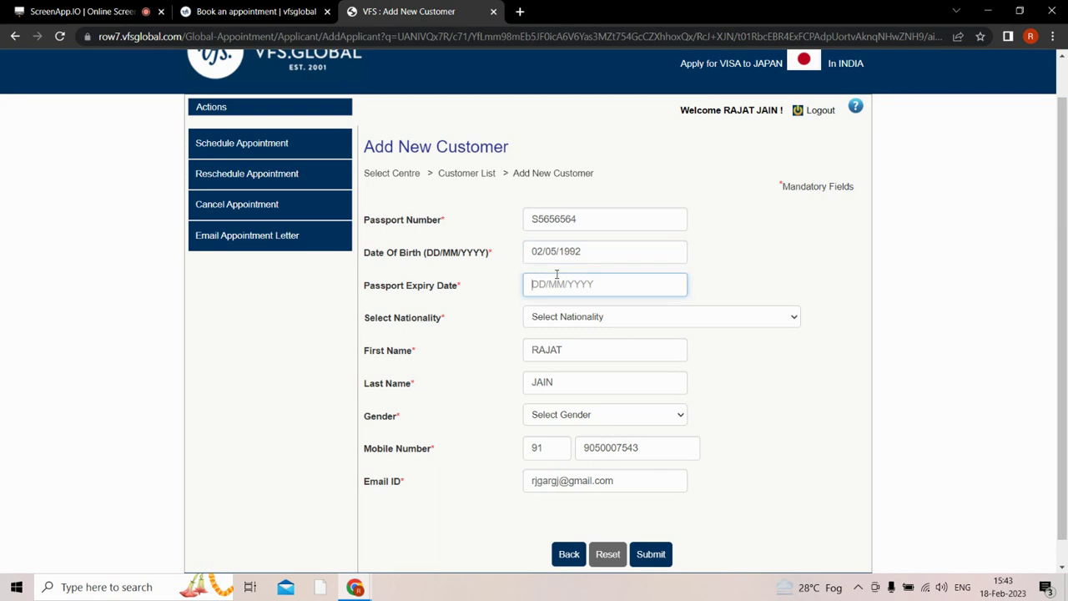
{"action": "type", "text": "18/02/2025"}
{"action": "key", "text": "Tab"}
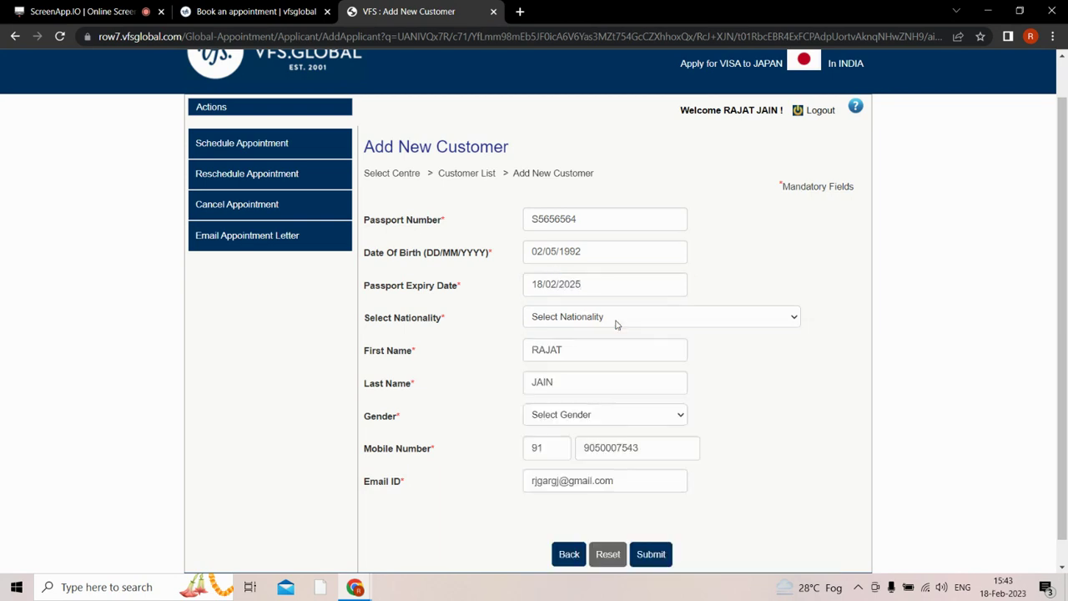
Set nationality to INDIA, replace the applicant's first and last names, and choose Male.
{"action": "type", "text": "in"}
{"action": "double_click", "coordinate": [657, 353]}
{"action": "key", "text": "Tab"}
{"action": "key", "text": "Tab"}
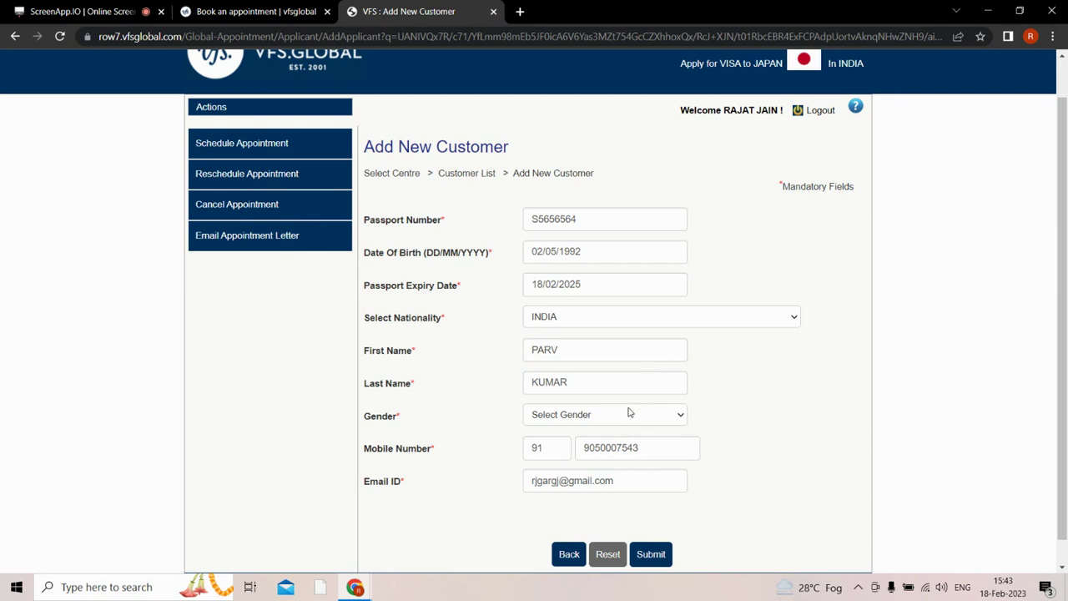
{"action": "left_click", "coordinate": [630, 413]}
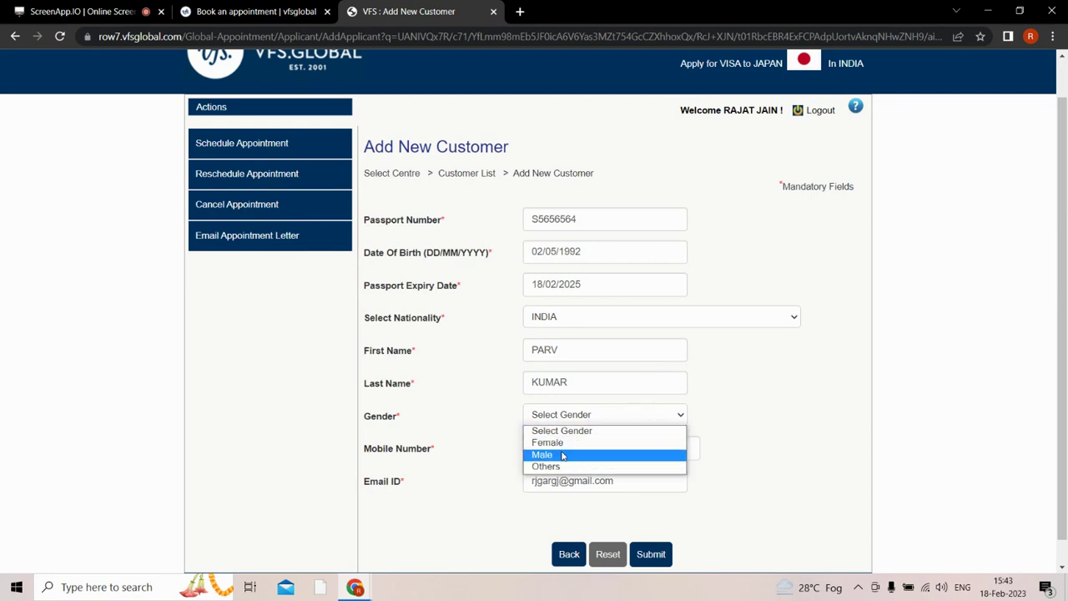
{"action": "left_click", "coordinate": [599, 450]}
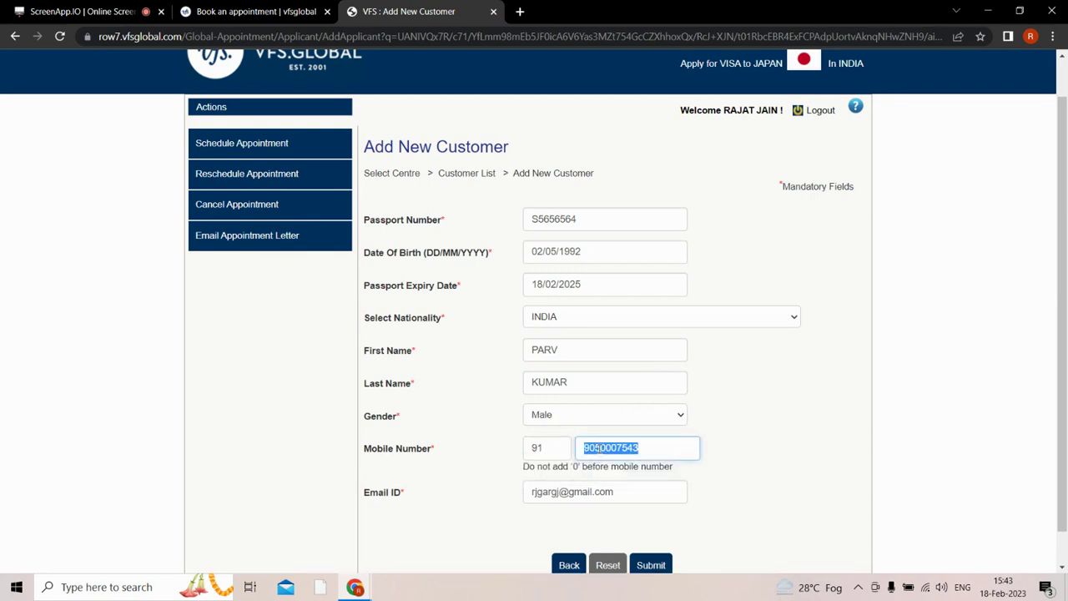
Correct the mobile number's last digit and submit the new customer.
{"action": "left_click", "coordinate": [700, 439]}
{"action": "key", "text": "BackSpace"}
{"action": "scroll", "coordinate": [1066, 390], "scroll_direction": "down", "scroll_amount": 1}
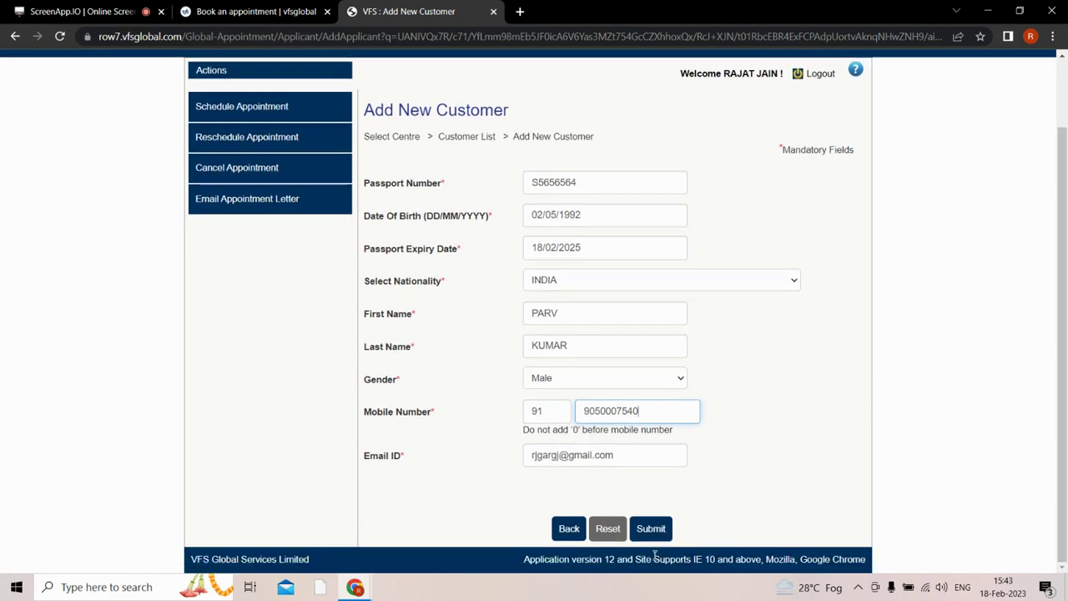
{"action": "left_click", "coordinate": [651, 529]}
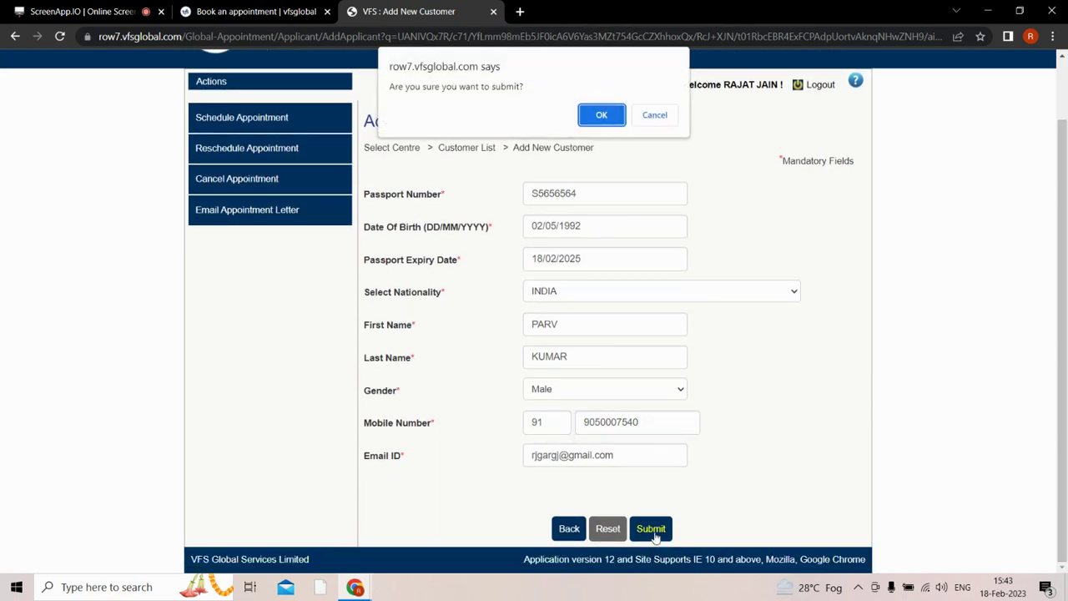
{"action": "left_click", "coordinate": [602, 114]}
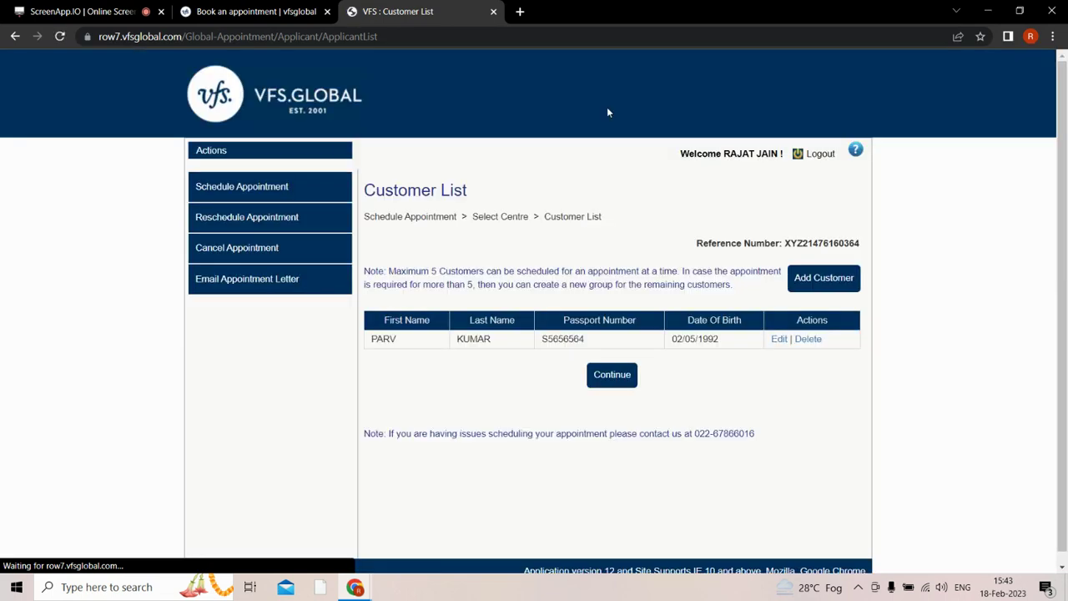
Book Thursday 9 March 2023 in the 12:15–12:30 slot and confirm the submission.
{"action": "left_click", "coordinate": [607, 380]}
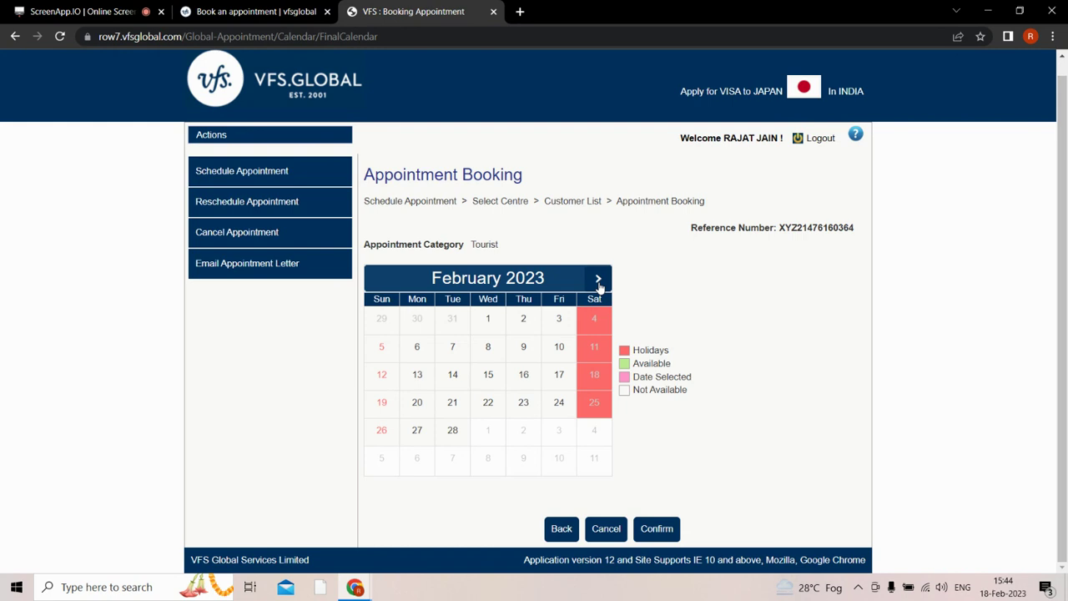
{"action": "left_click", "coordinate": [599, 279]}
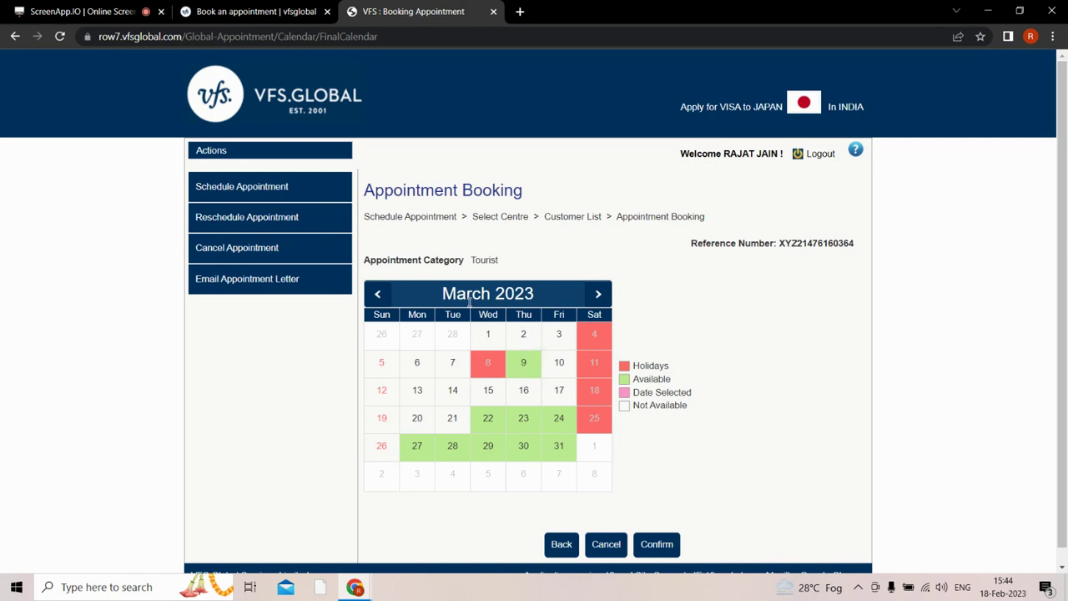
{"action": "left_click", "coordinate": [520, 365]}
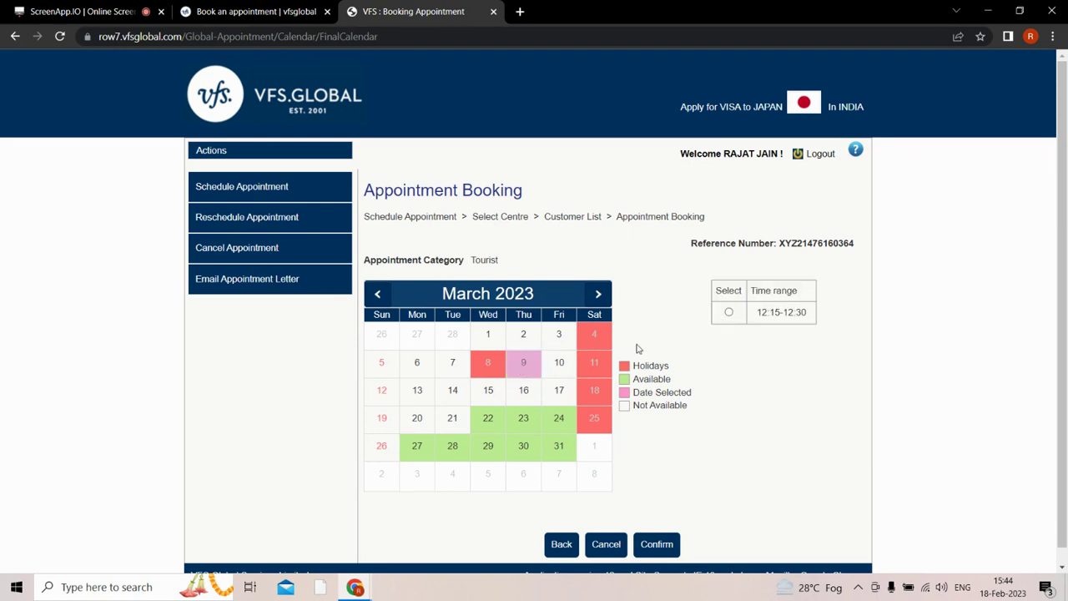
{"action": "left_click", "coordinate": [729, 313]}
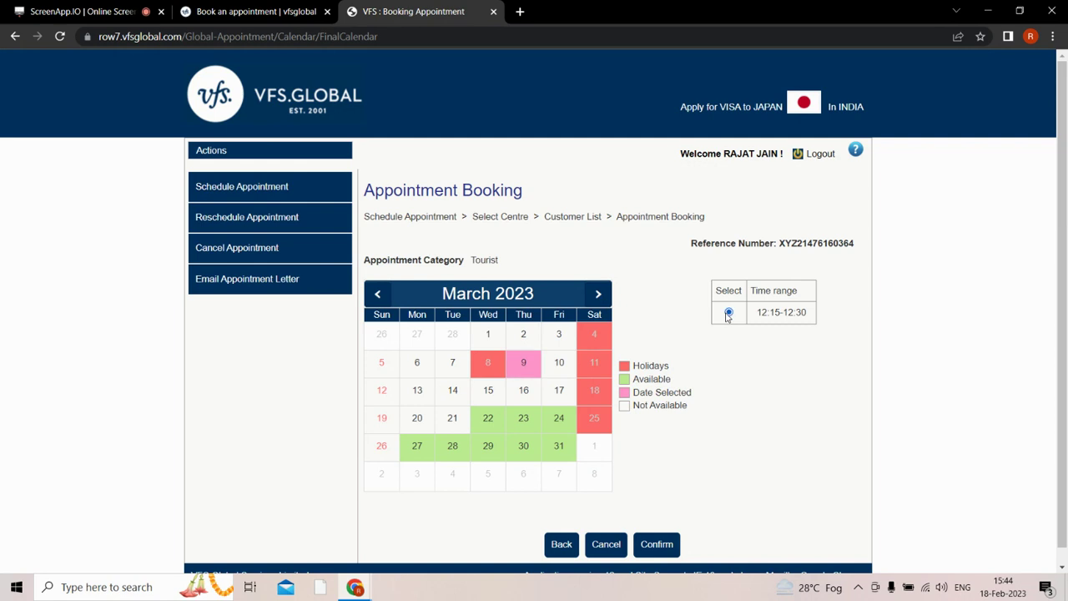
{"action": "left_click", "coordinate": [658, 554]}
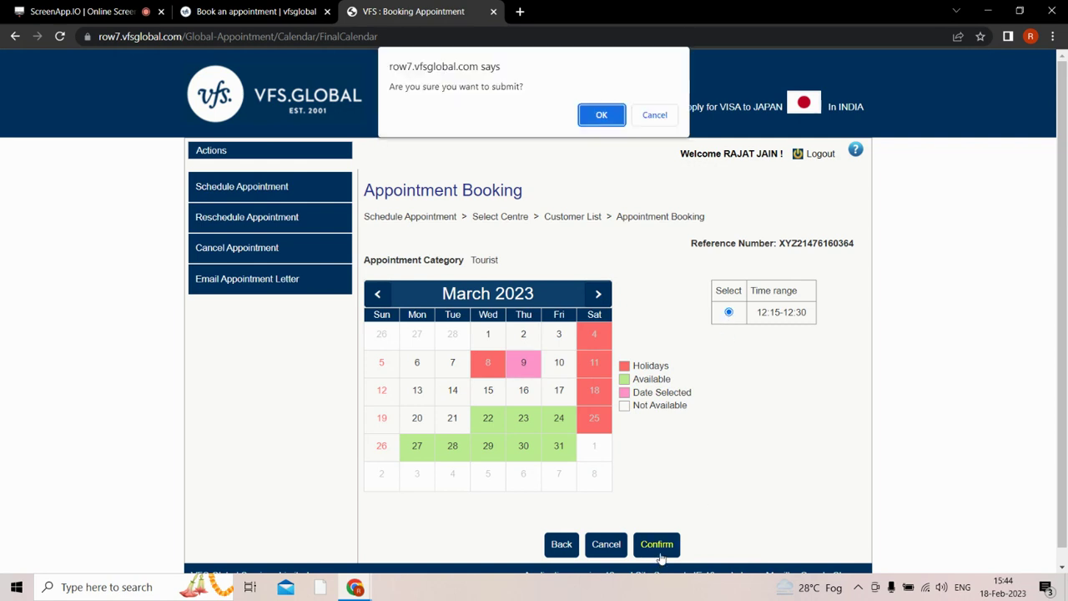
{"action": "left_click", "coordinate": [600, 117]}
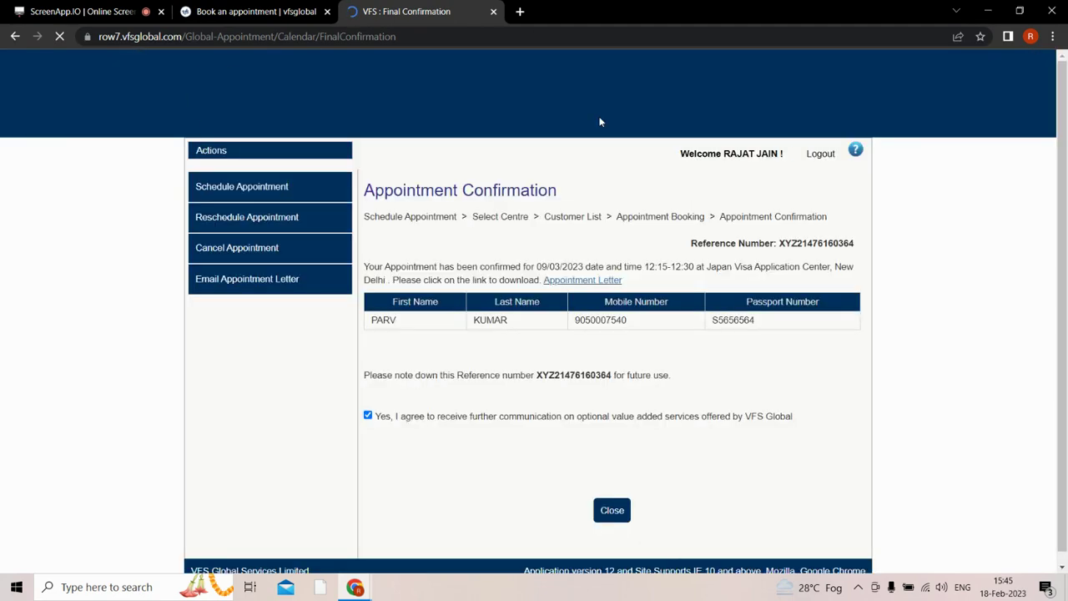
Download the appointment letter PDF and open it from the download bar.
{"action": "left_click", "coordinate": [610, 285]}
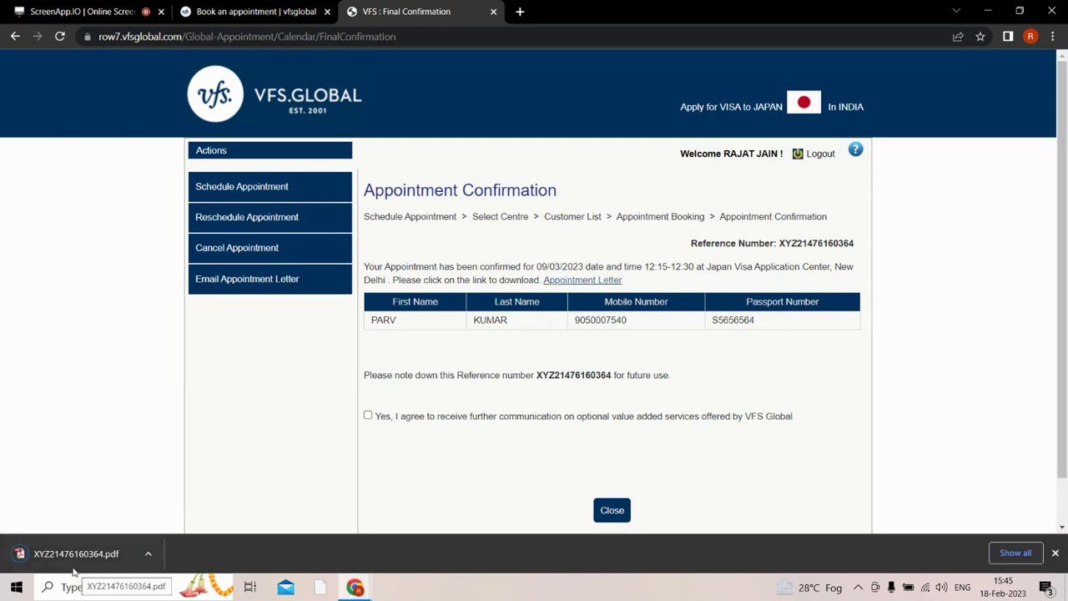
{"action": "left_click", "coordinate": [70, 563]}
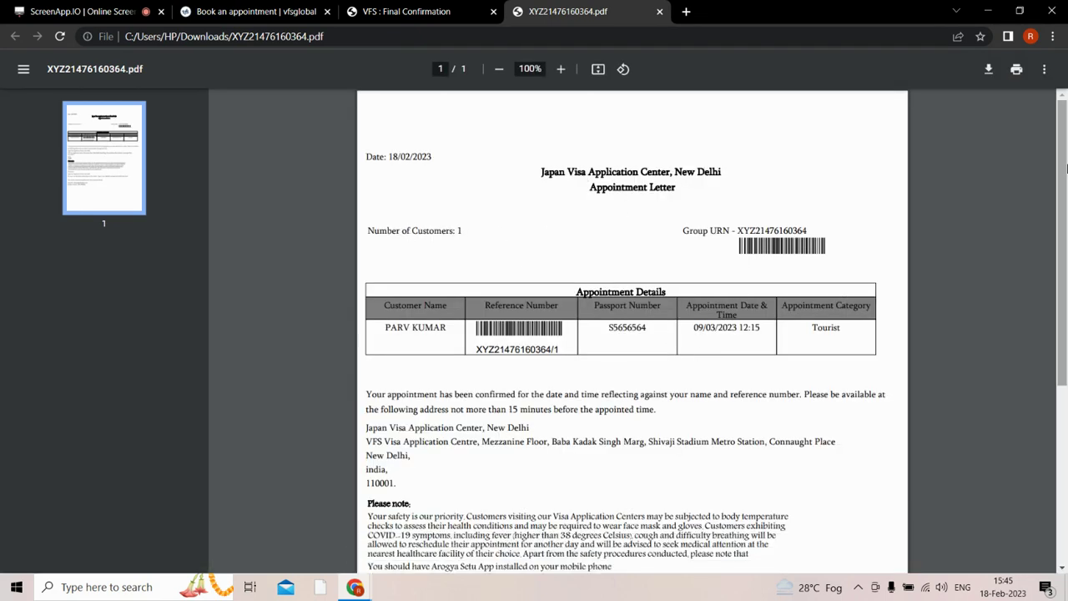
Scroll through the appointment letter PDF to review it.
{"action": "scroll", "coordinate": [1066, 176], "scroll_direction": "down", "scroll_amount": 1}
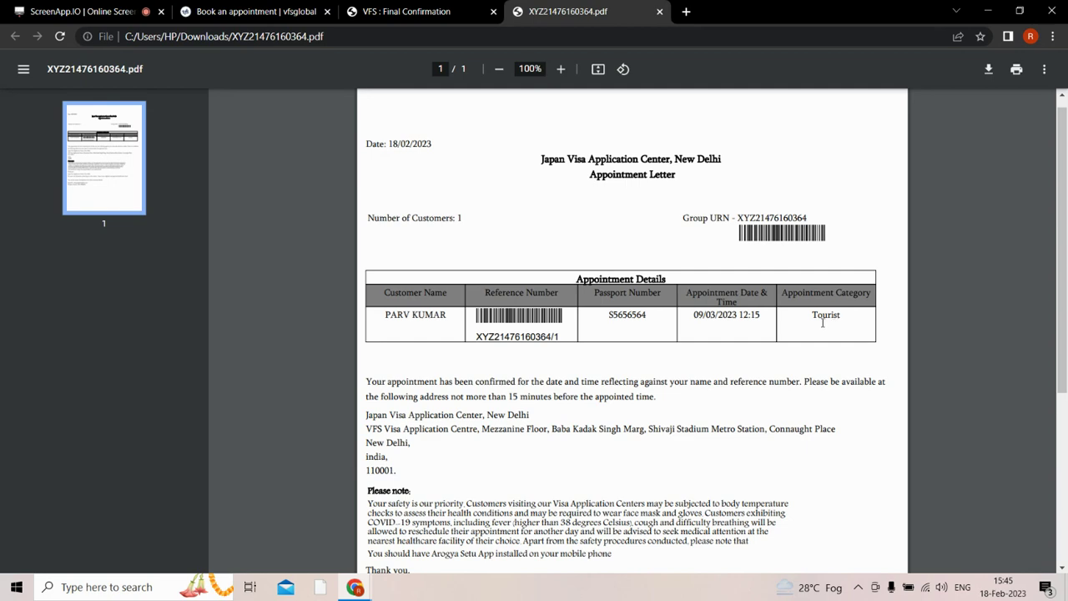
{"action": "scroll", "coordinate": [1064, 305], "scroll_direction": "down", "scroll_amount": 1}
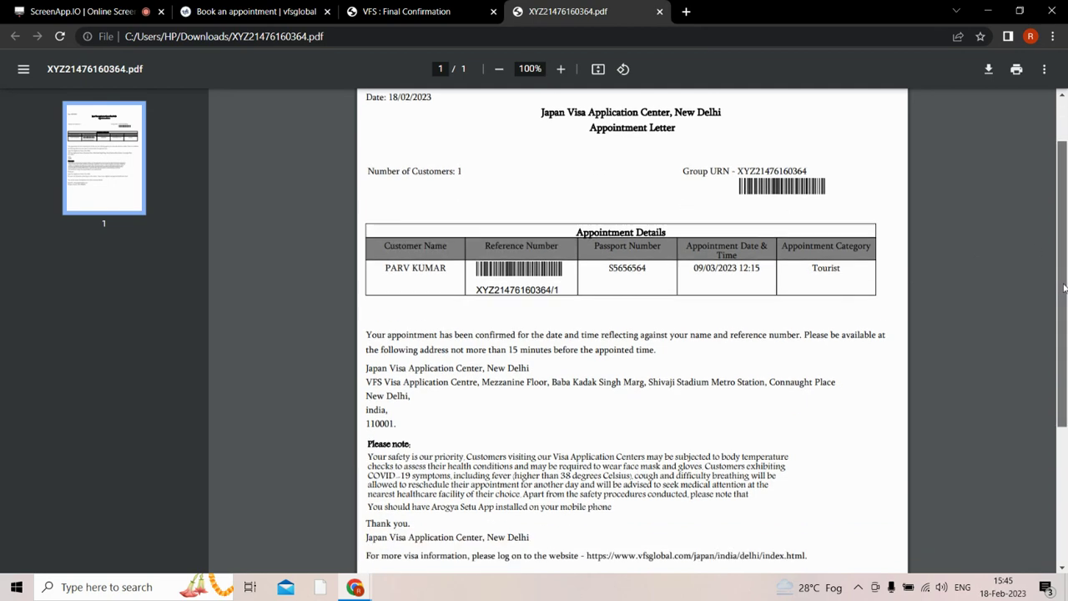
{"action": "scroll", "coordinate": [1064, 305], "scroll_direction": "down", "scroll_amount": 3}
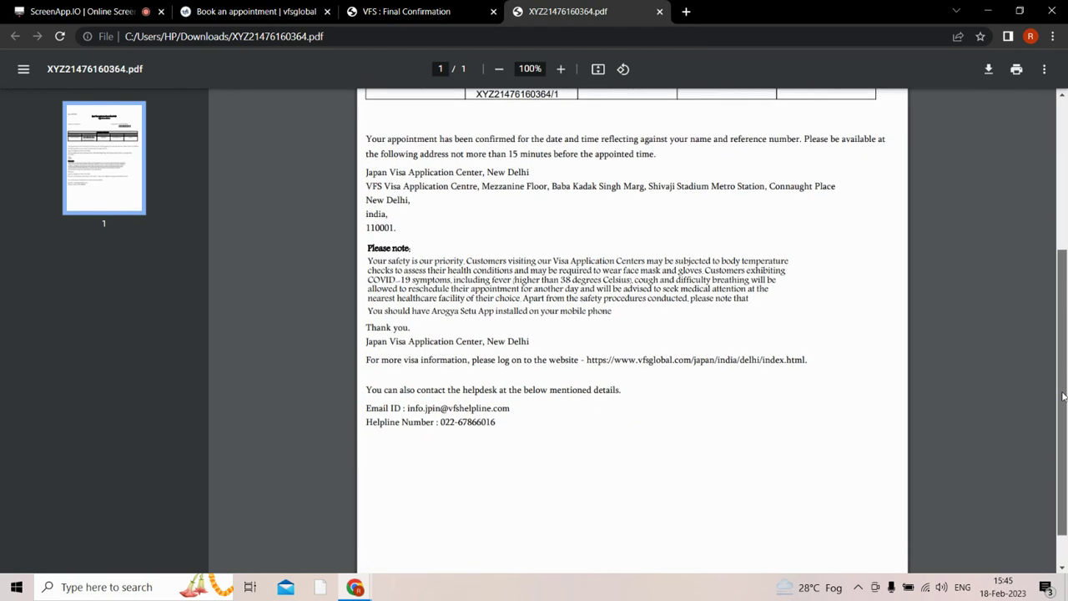
{"action": "scroll", "coordinate": [1041, 306], "scroll_direction": "up", "scroll_amount": 5}
Close the VFS appointment confirmation page and return to the letter PDF.
{"action": "left_click", "coordinate": [407, 12]}
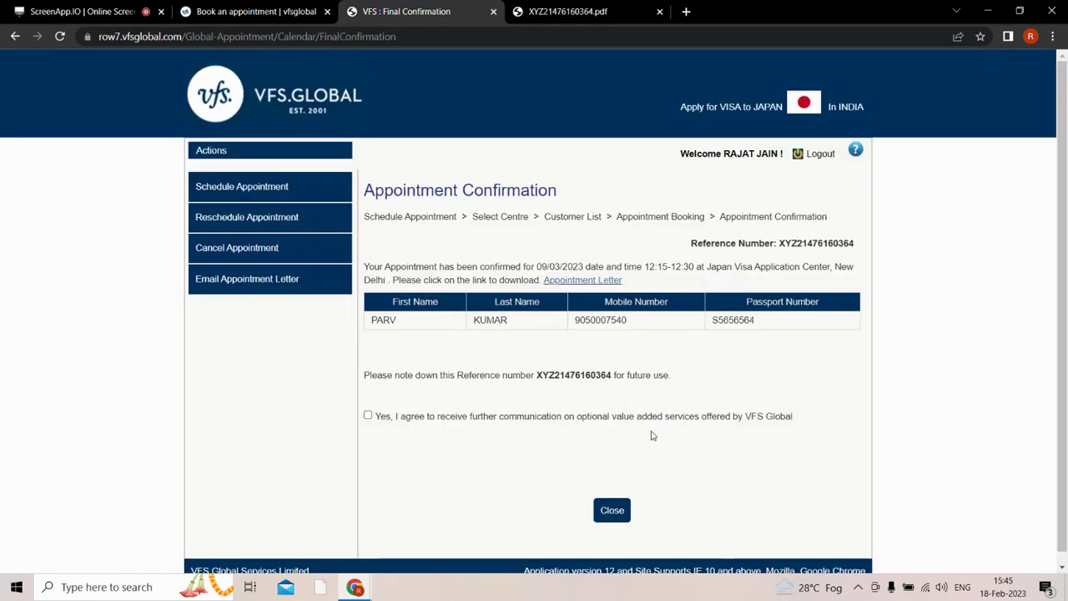
{"action": "left_click", "coordinate": [613, 512]}
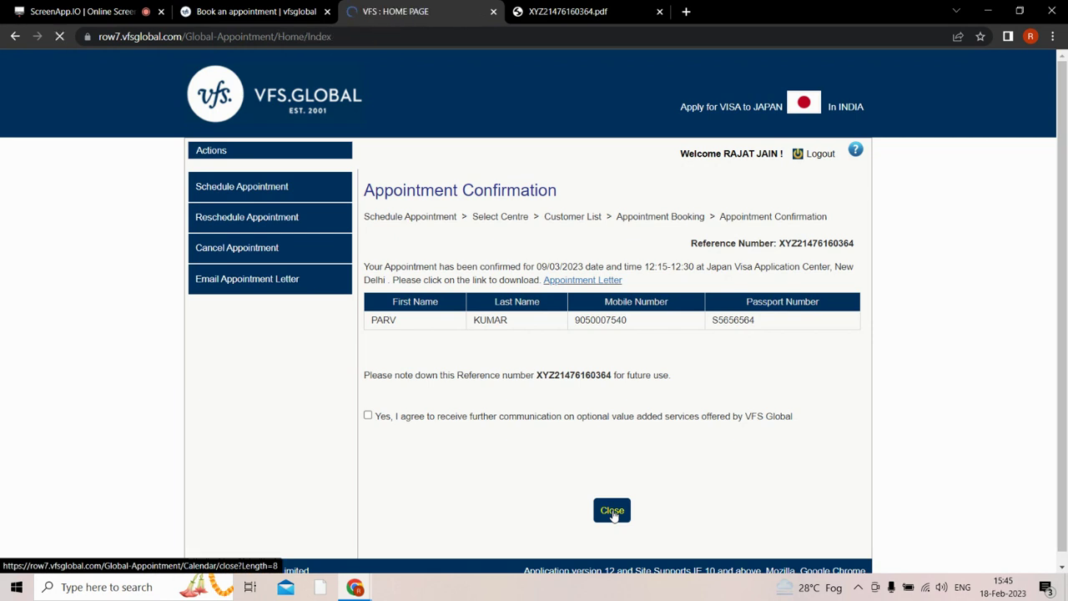
{"action": "left_click", "coordinate": [579, 9]}
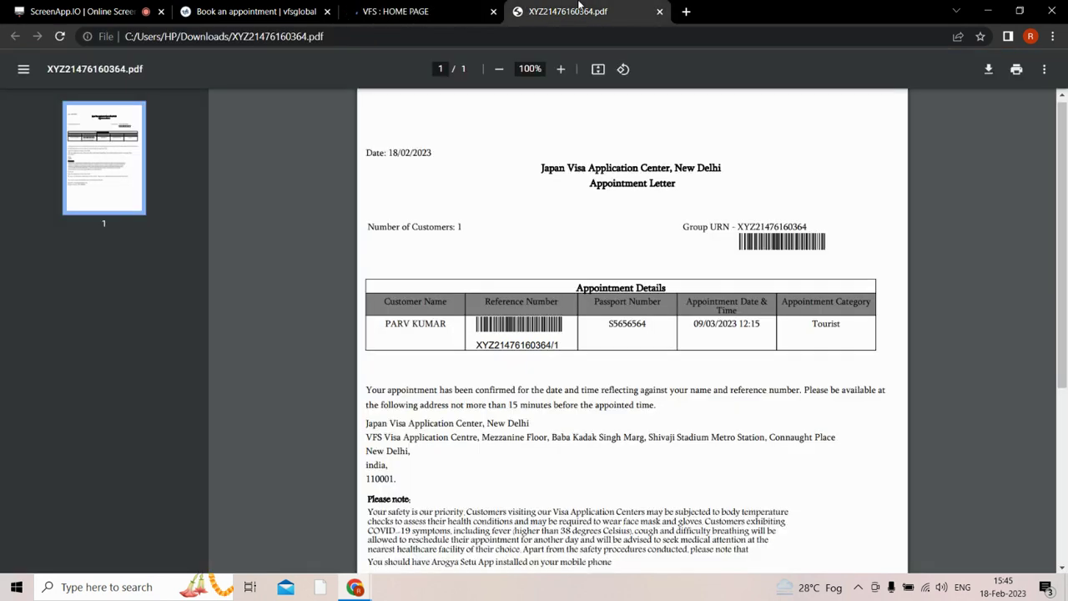